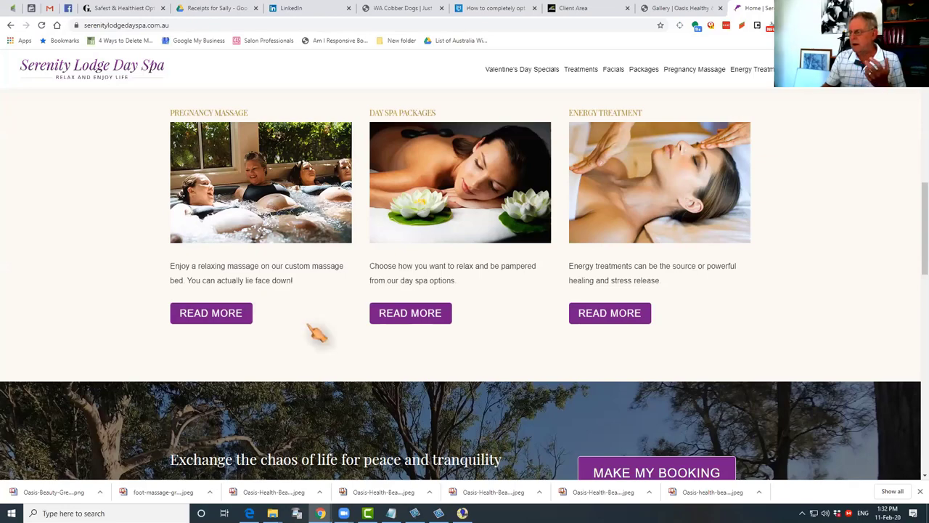
Save the Day Spa Packages image from the Our Services section to the Documents folder as services-day-spa-packages (2).jpg.
scroll(853, 267, up, 10)
scroll(854, 267, down, 10)
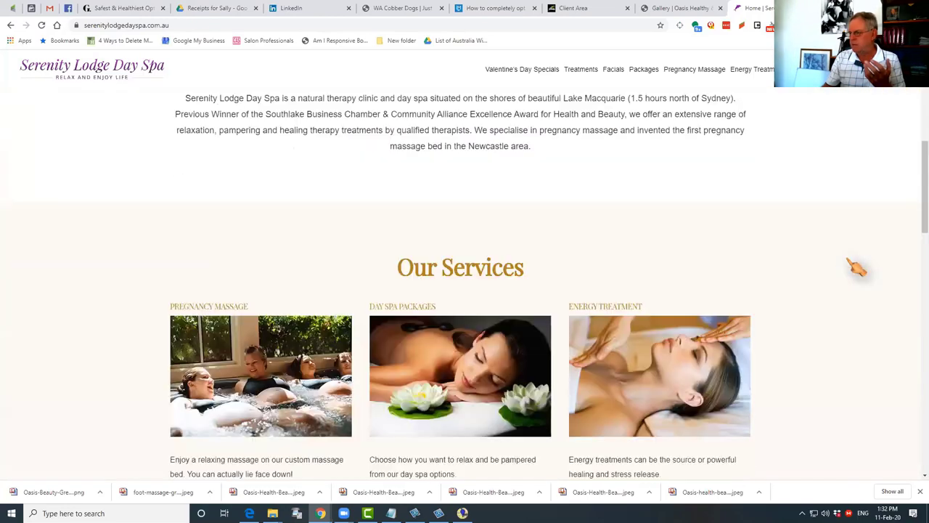
scroll(853, 267, down, 1)
scroll(854, 266, up, 1)
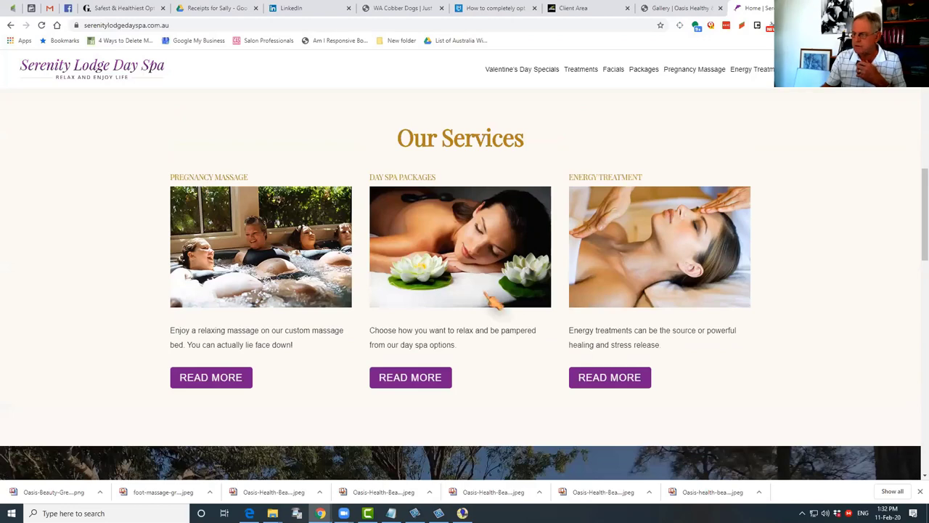
right_click(455, 235)
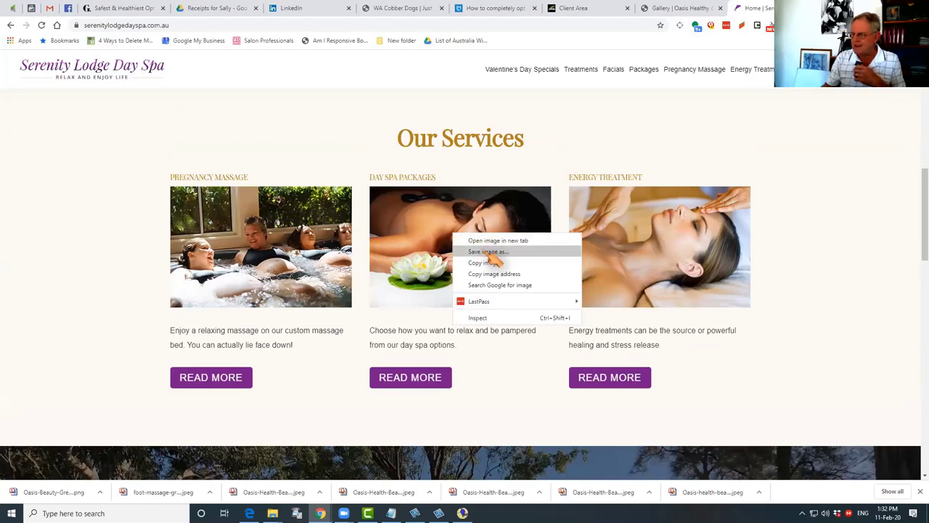
click(485, 251)
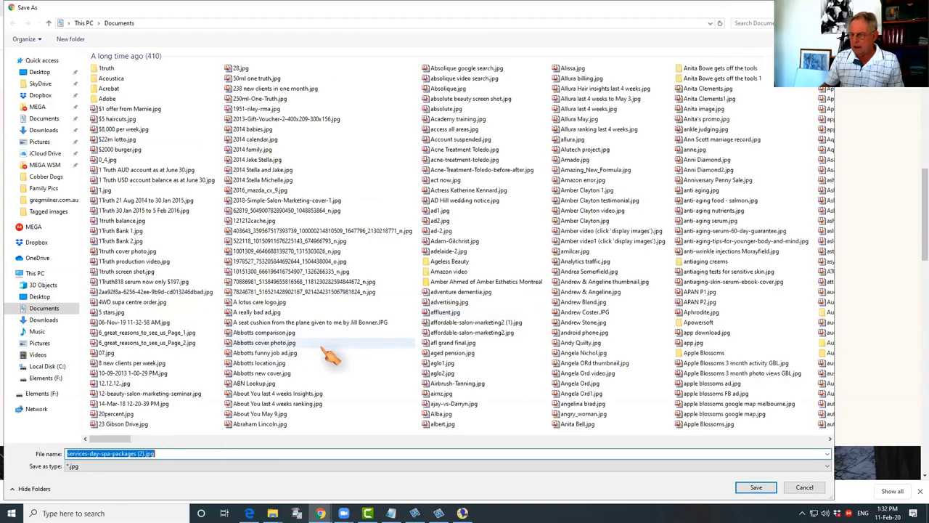
click(194, 453)
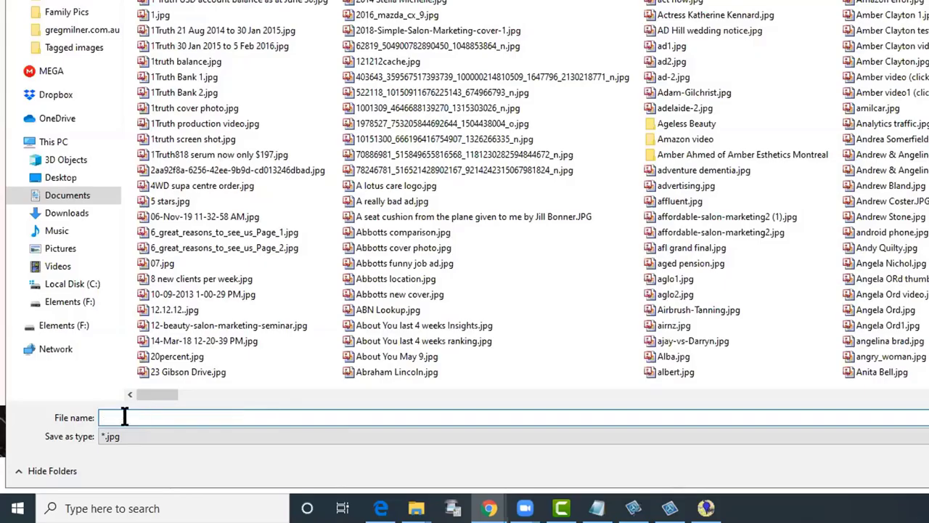
double_click(81, 453)
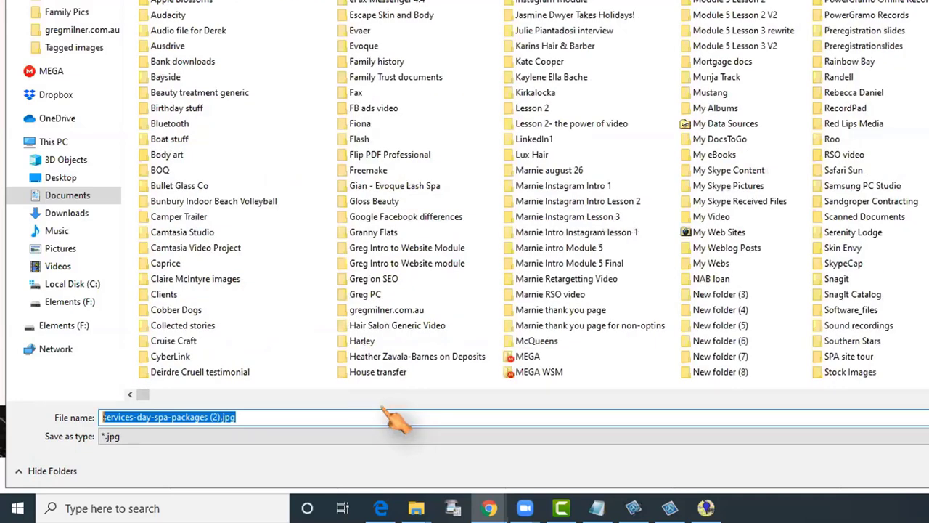
click(259, 412)
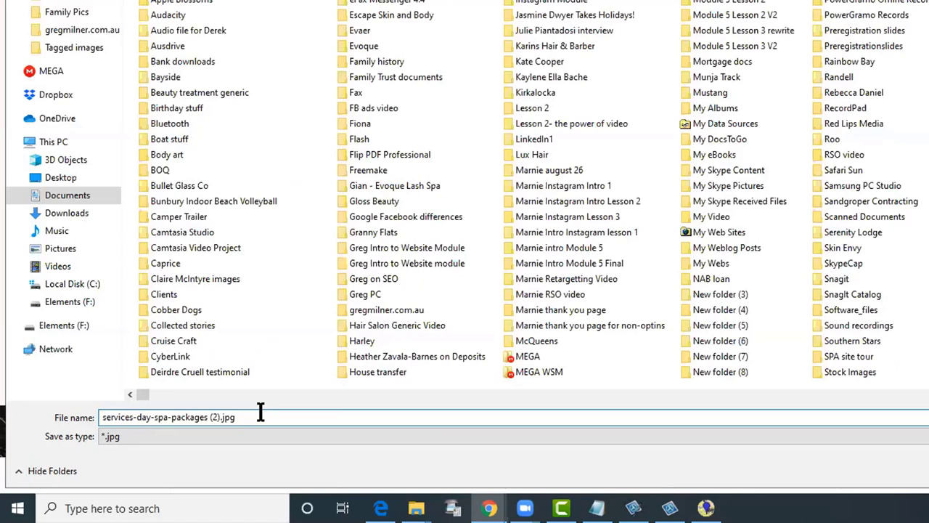
drag(260, 412, 77, 414)
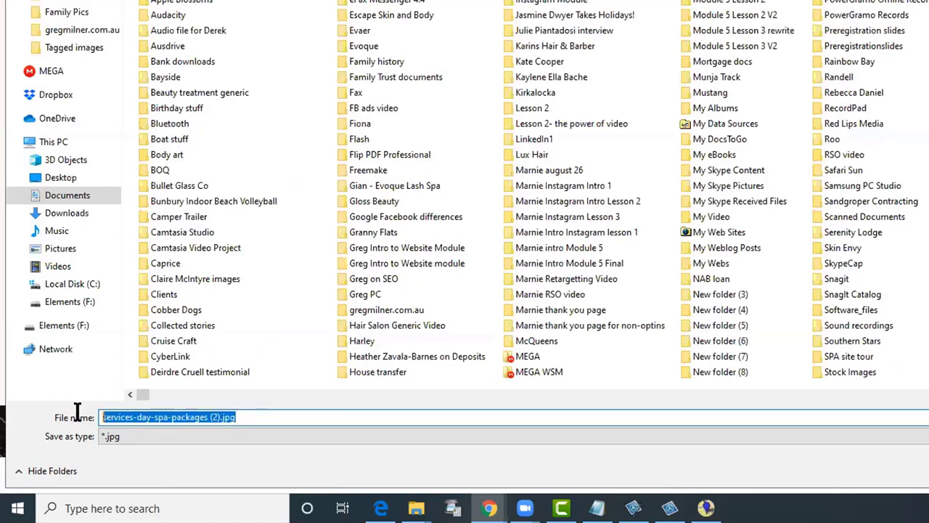
click(262, 416)
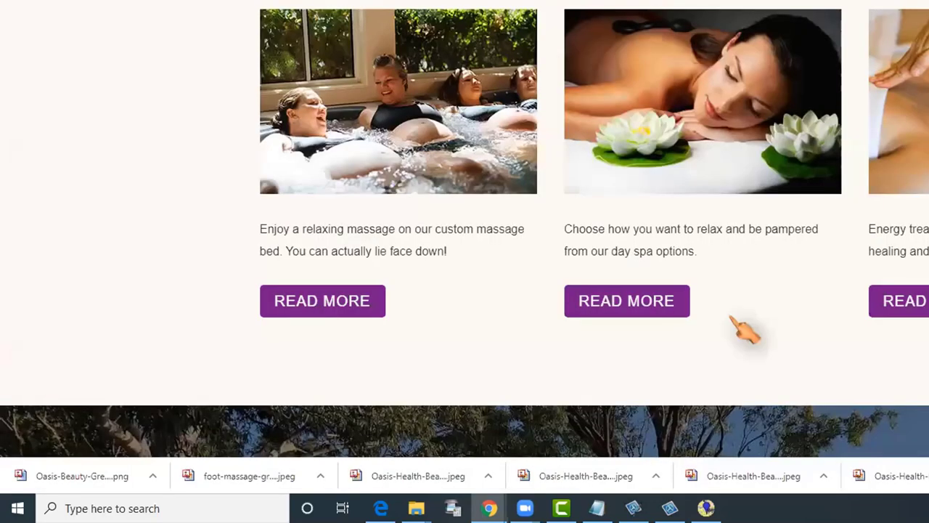
Switch to the File Explorer window showing Quick access and open the detailed properties of services-day-spa-packages (2).jpg.
click(452, 507)
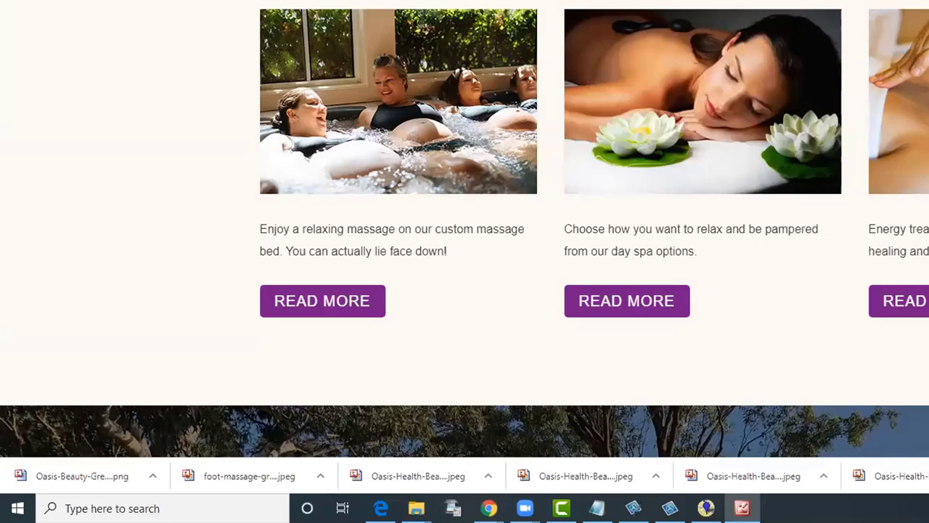
mouse_move(425, 510)
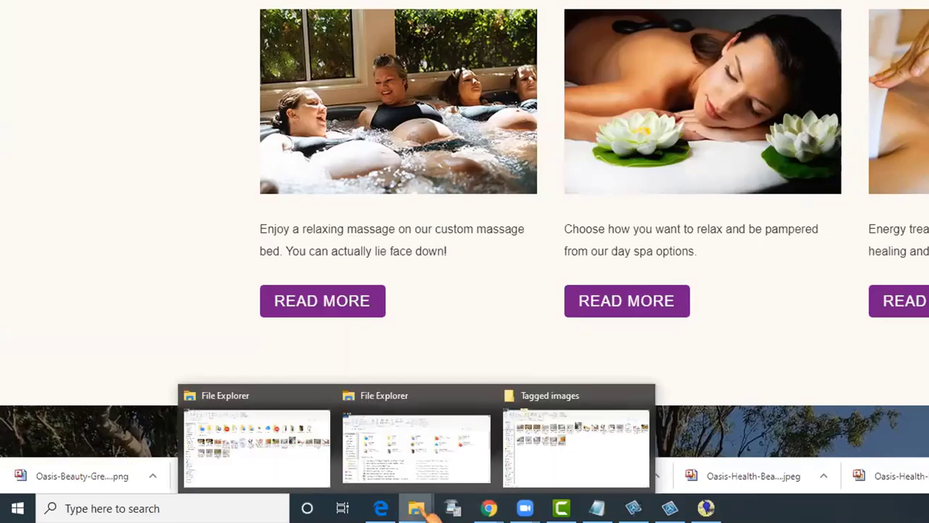
mouse_move(406, 466)
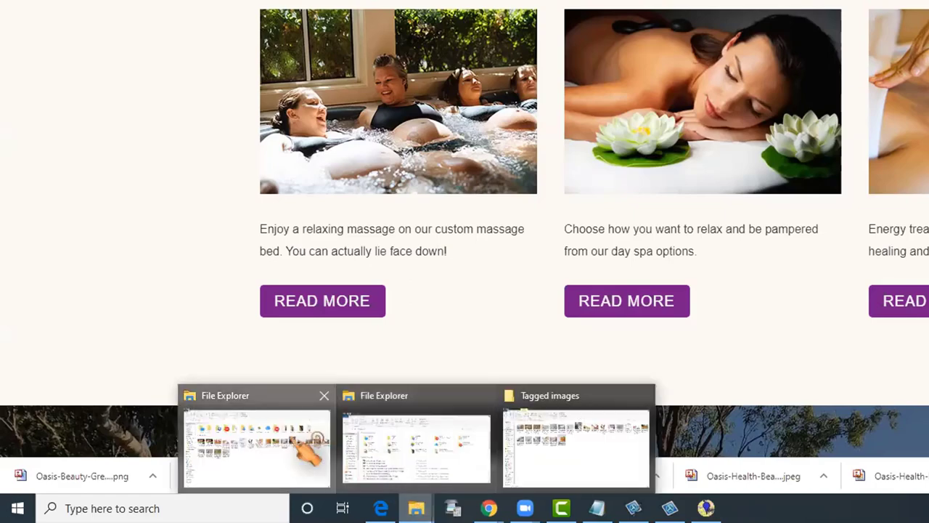
click(309, 450)
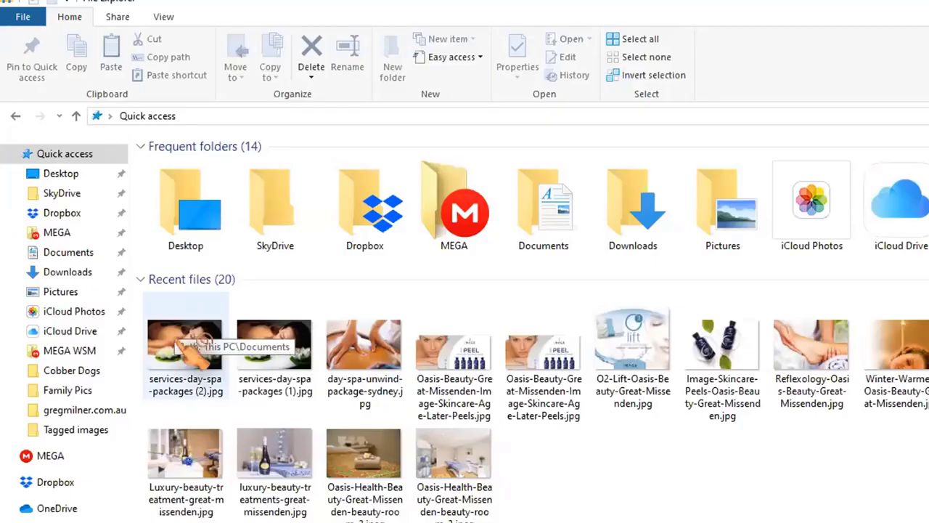
click(203, 352)
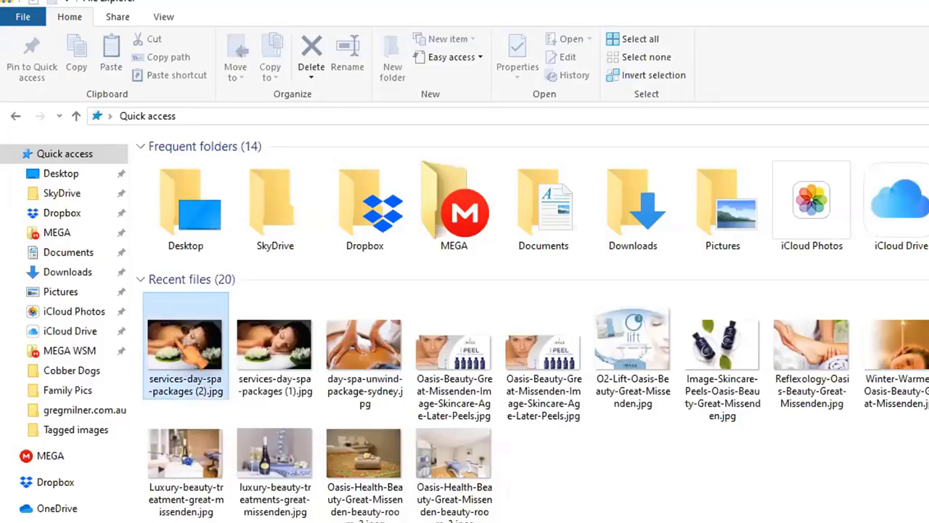
right_click(181, 347)
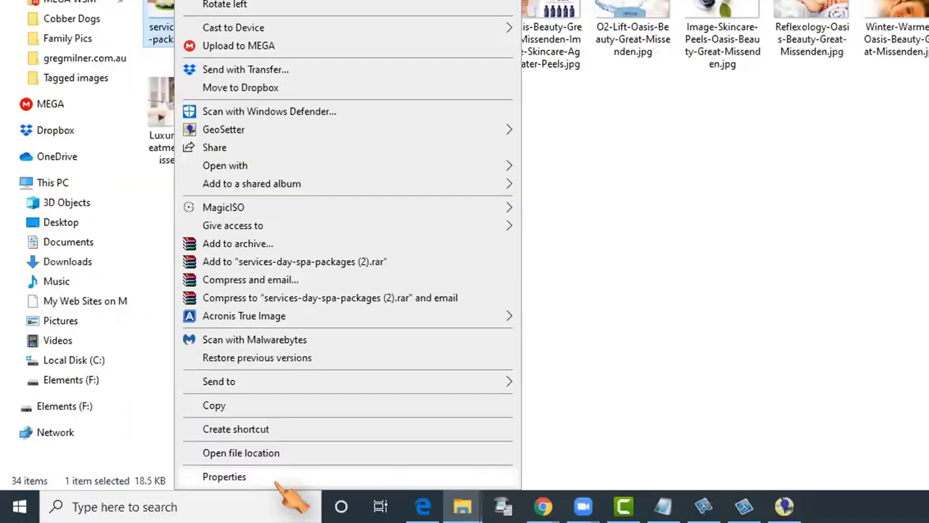
click(240, 476)
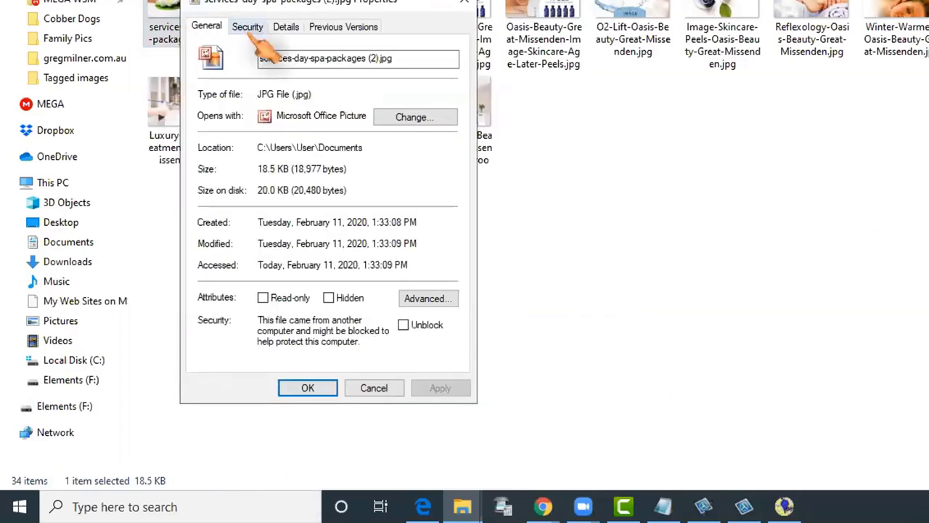
click(286, 27)
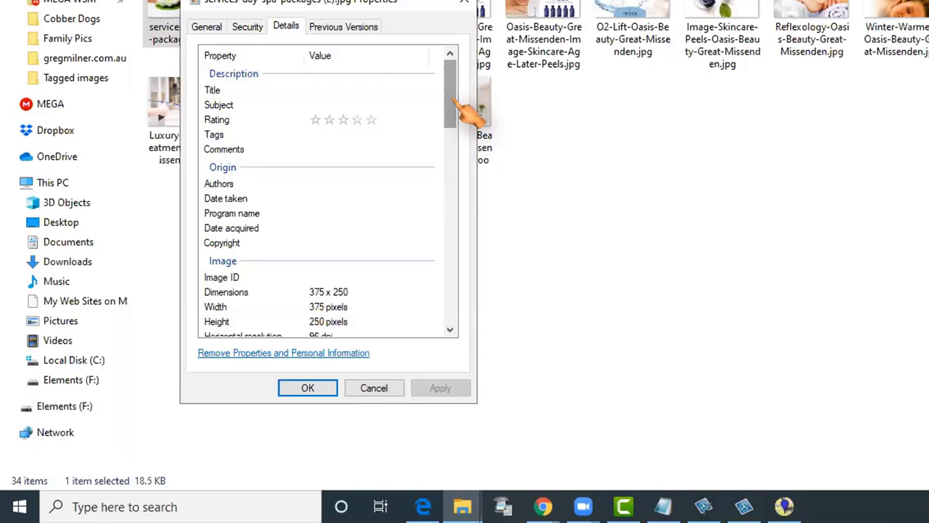
Examine the saved image's title, subject, tags, comments, authors and remaining metadata fields, and close its properties.
click(347, 90)
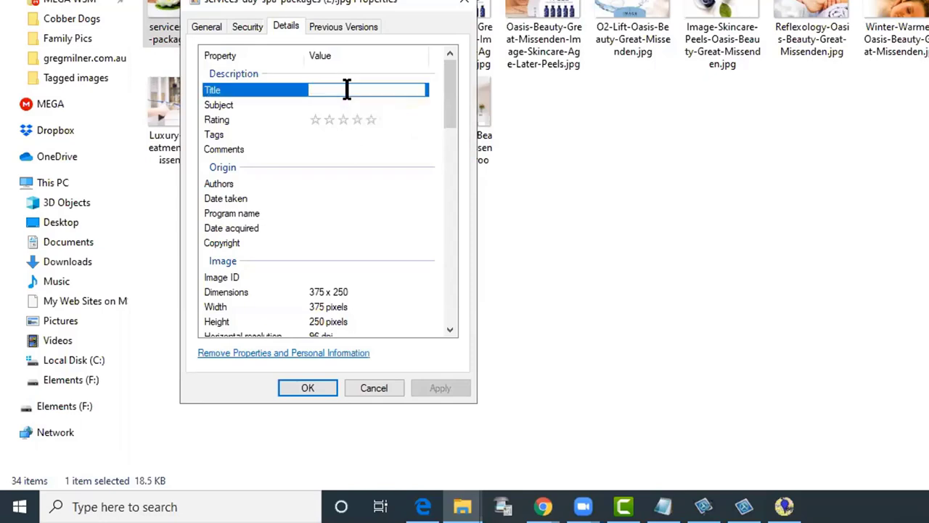
click(341, 105)
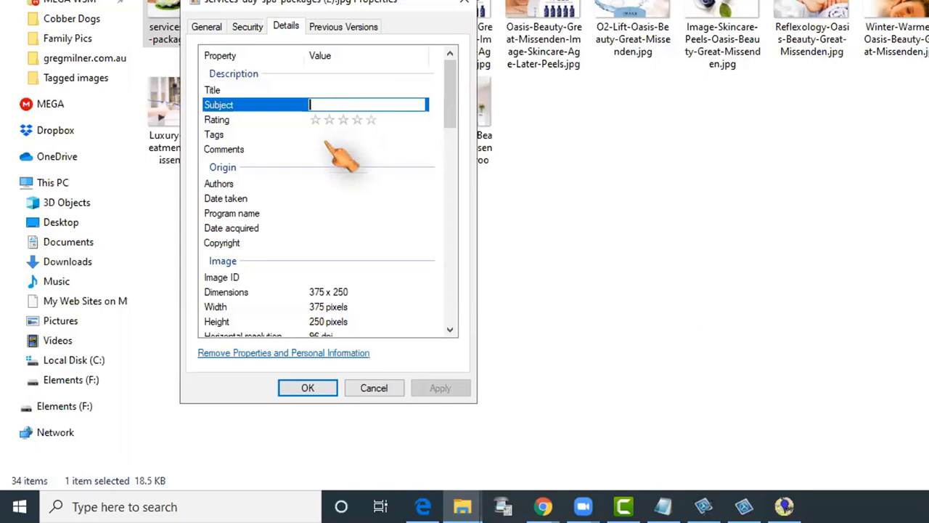
click(326, 137)
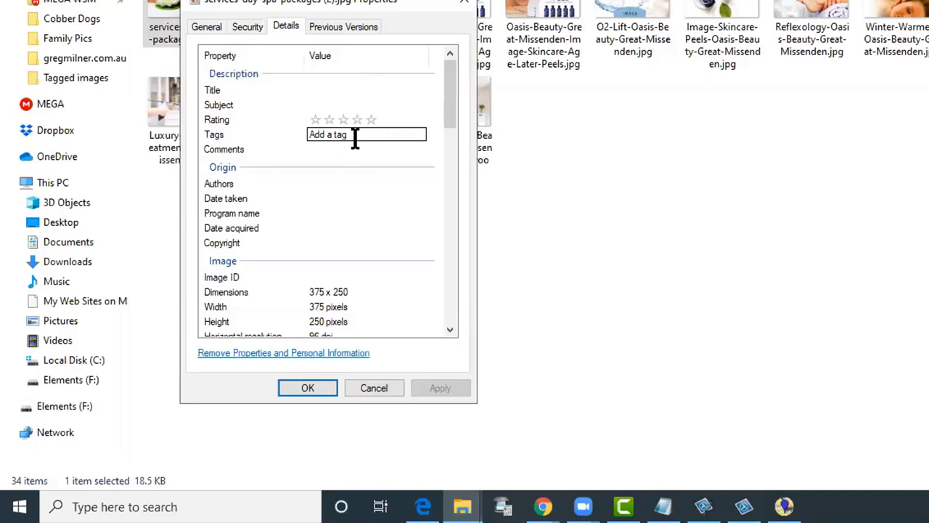
click(348, 149)
click(348, 147)
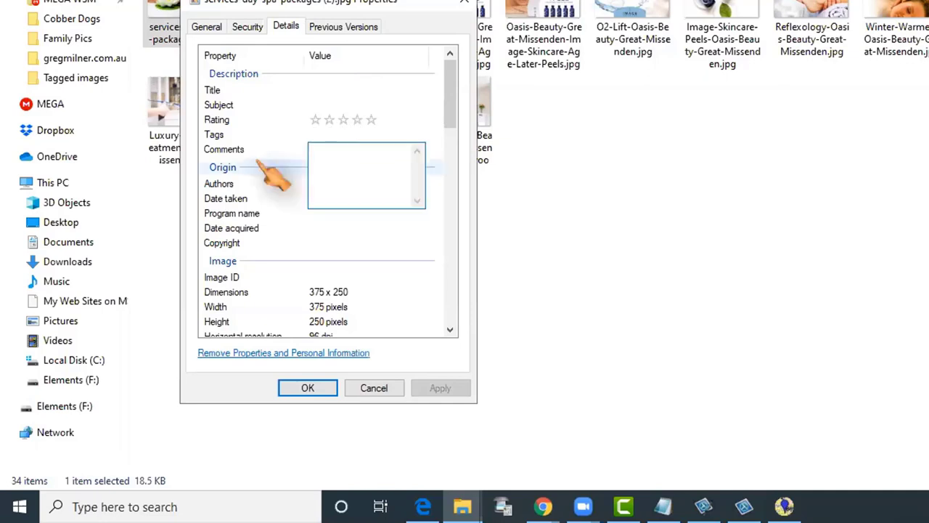
click(335, 184)
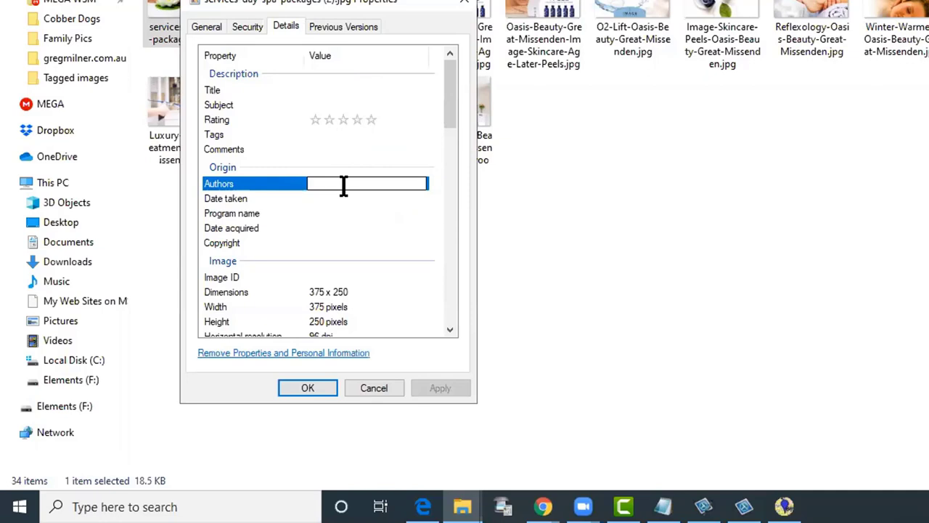
click(451, 120)
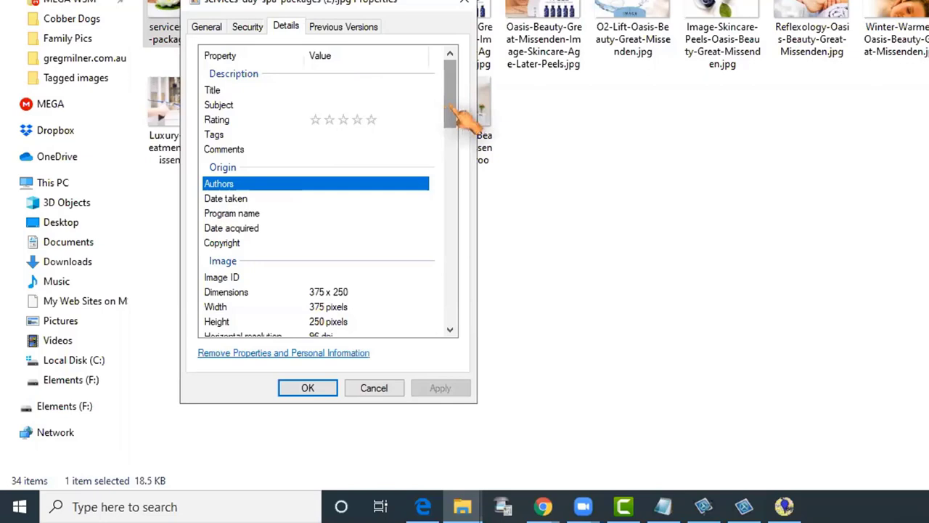
drag(451, 109, 453, 284)
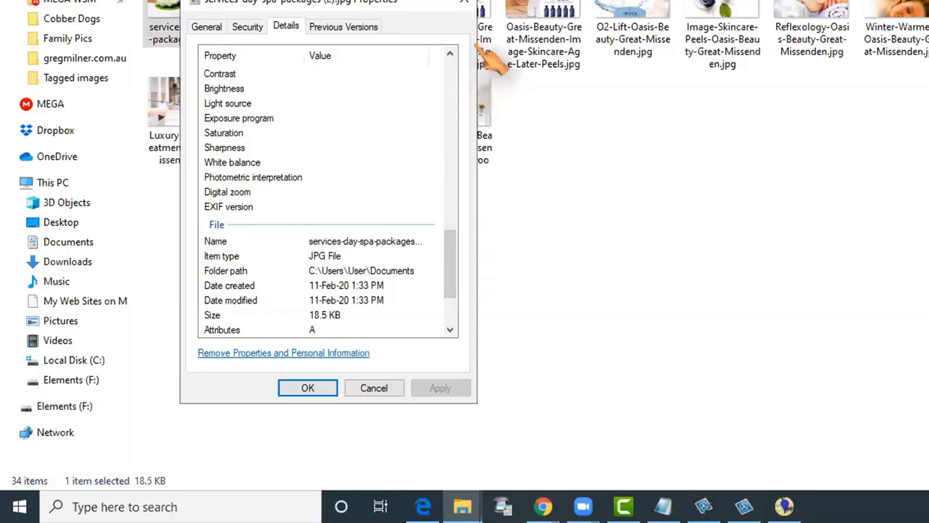
click(464, 6)
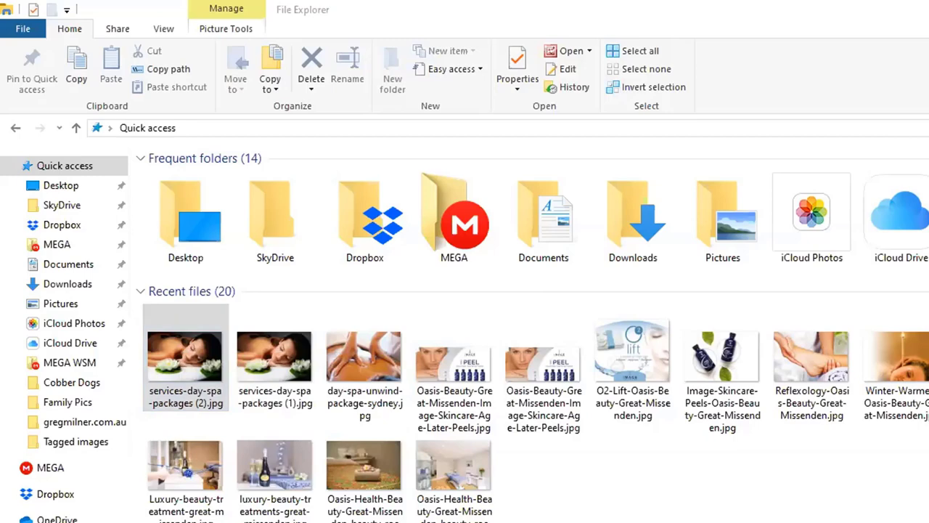
Switch to the browser and look over the photos on the Oasis salon website's gallery page.
key(alt+Tab)
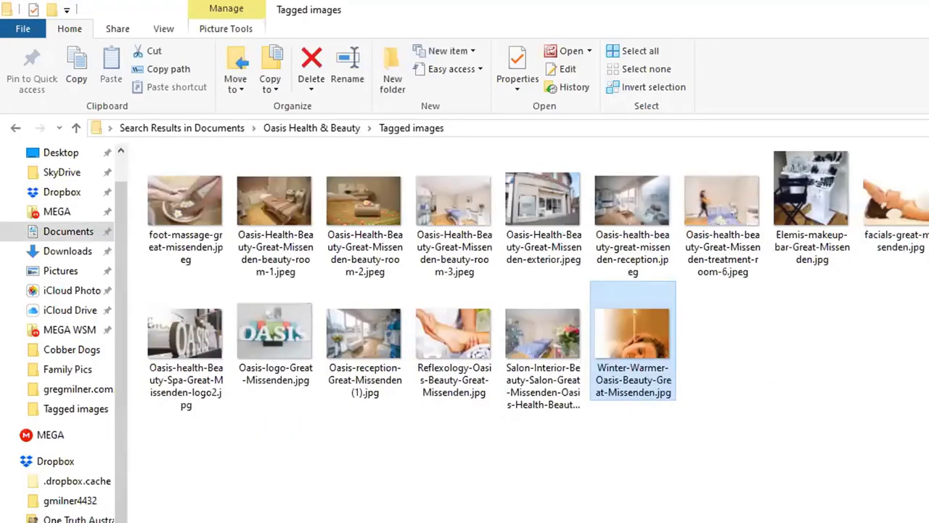
key(alt+Tab)
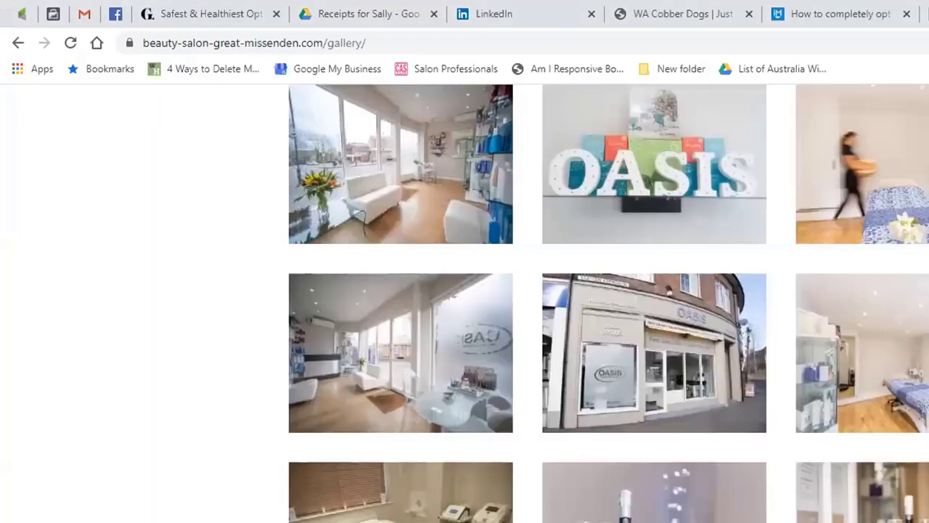
scroll(568, 412, up, 3)
scroll(568, 412, down, 2)
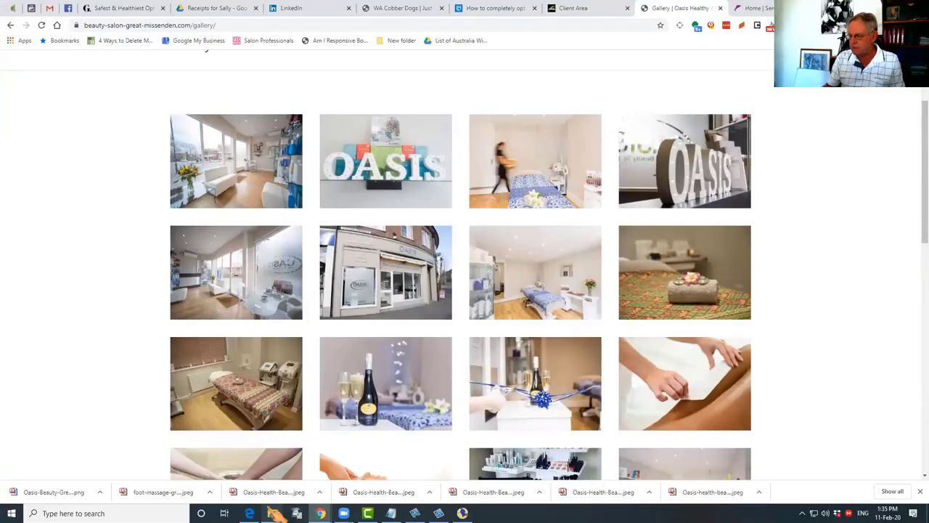
Switch to the File Explorer window showing Tagged images, select every image in the folder and open their shared detailed properties.
mouse_move(274, 513)
click(376, 475)
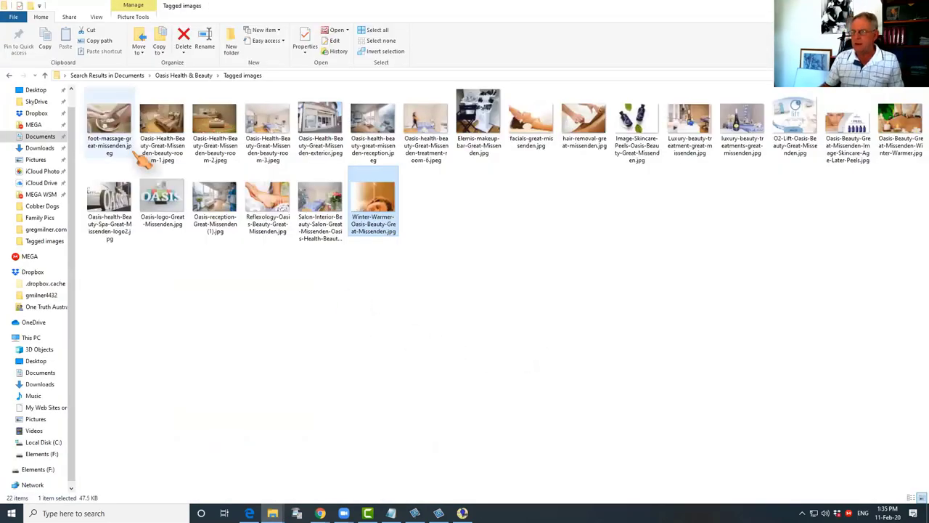
click(109, 123)
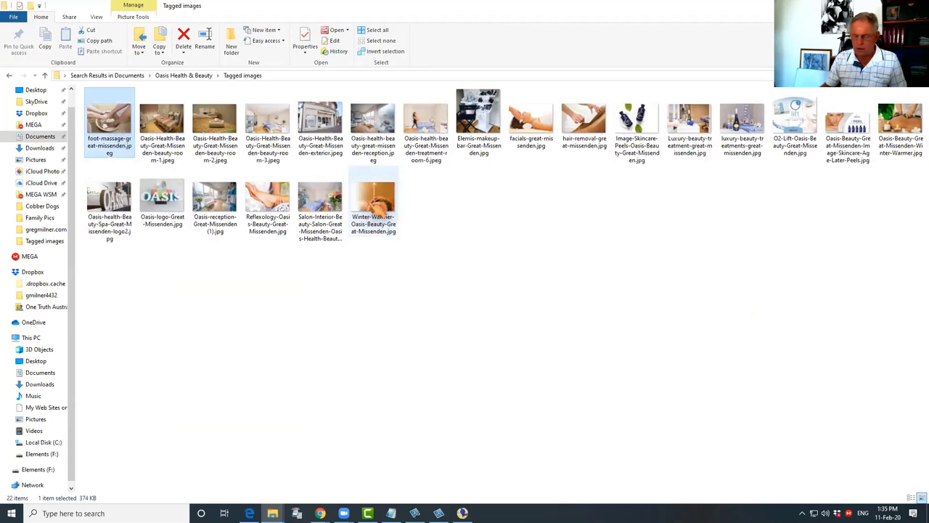
shift+click(375, 209)
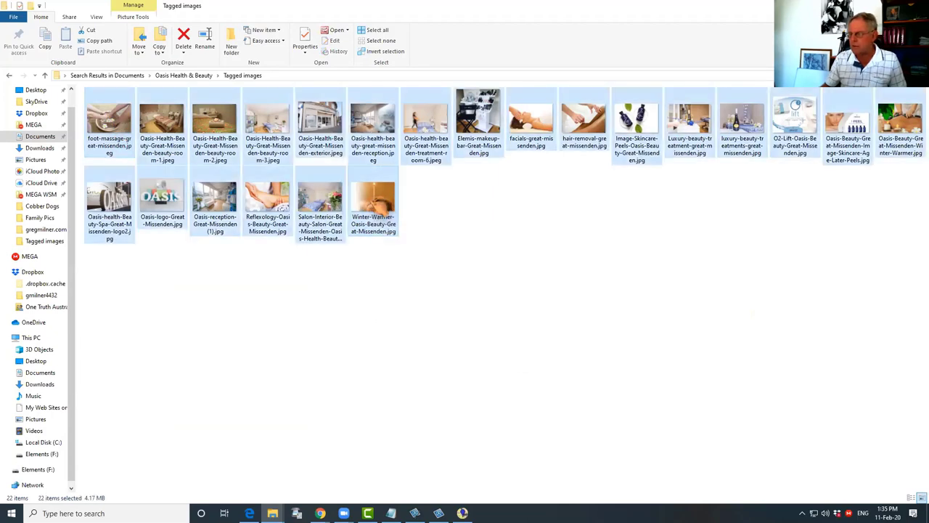
right_click(375, 210)
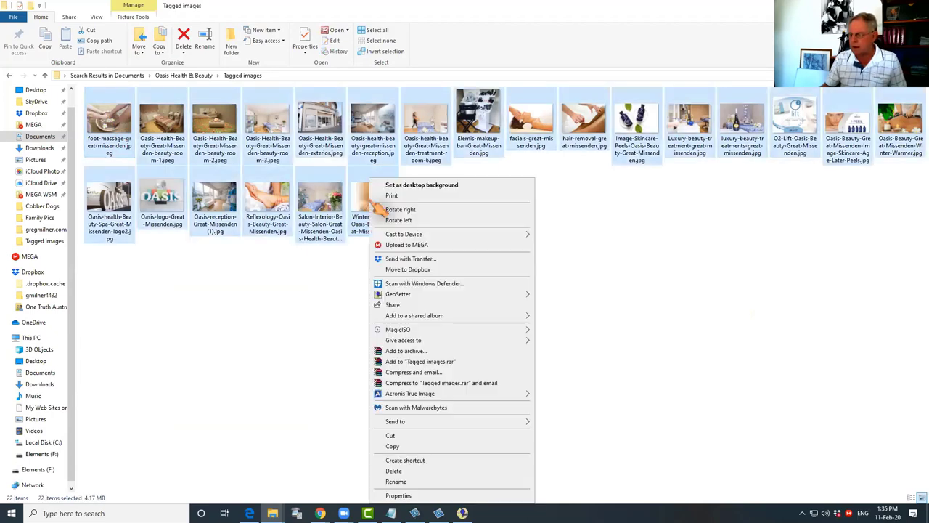
click(412, 496)
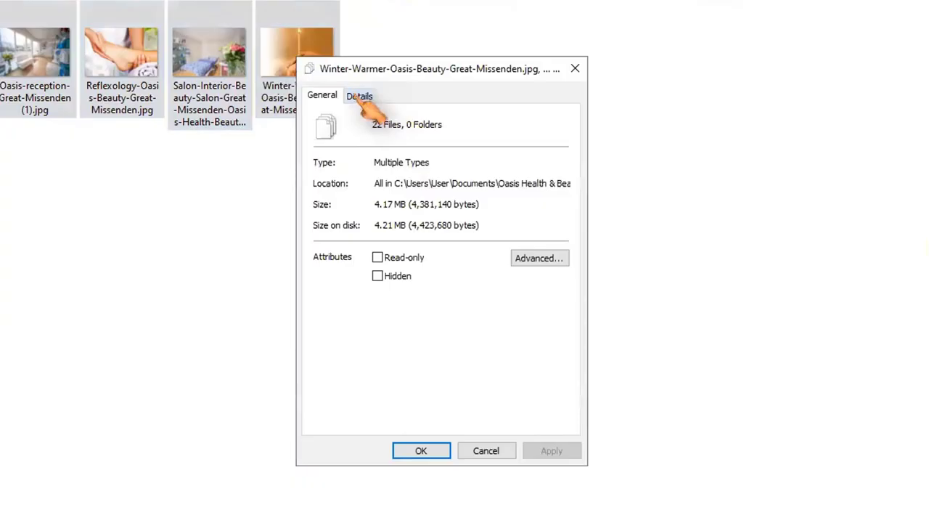
click(360, 96)
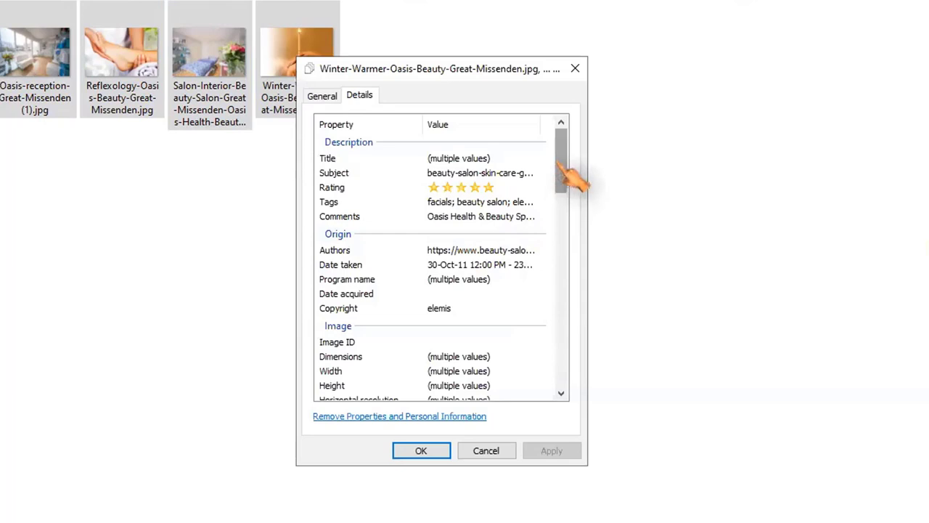
Examine the title, subject and full tag list of the selected salon images.
click(481, 159)
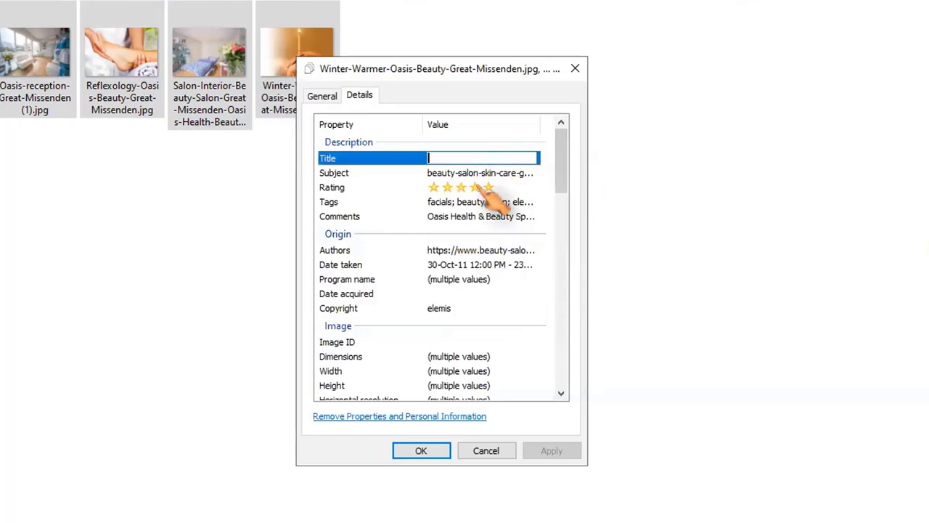
click(386, 175)
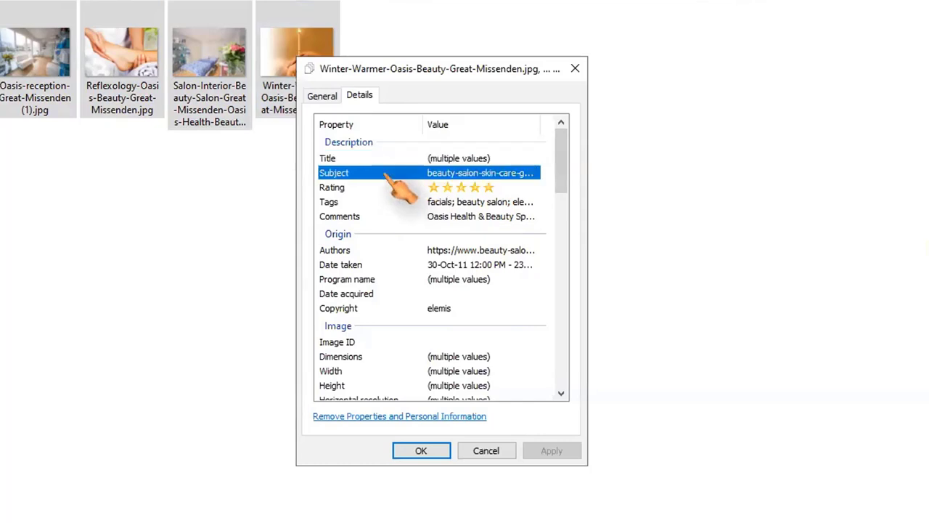
click(491, 174)
key(ctrl+v)
click(508, 202)
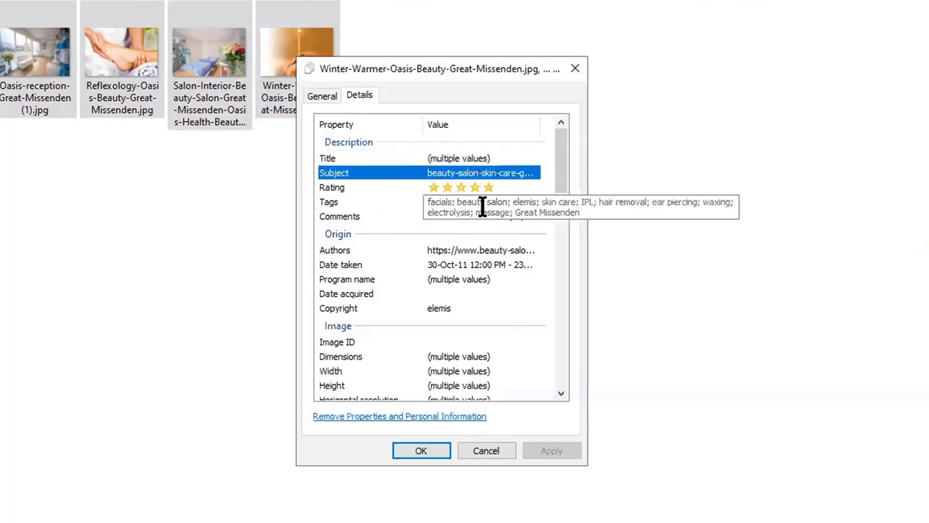
double_click(429, 205)
drag(435, 203, 496, 247)
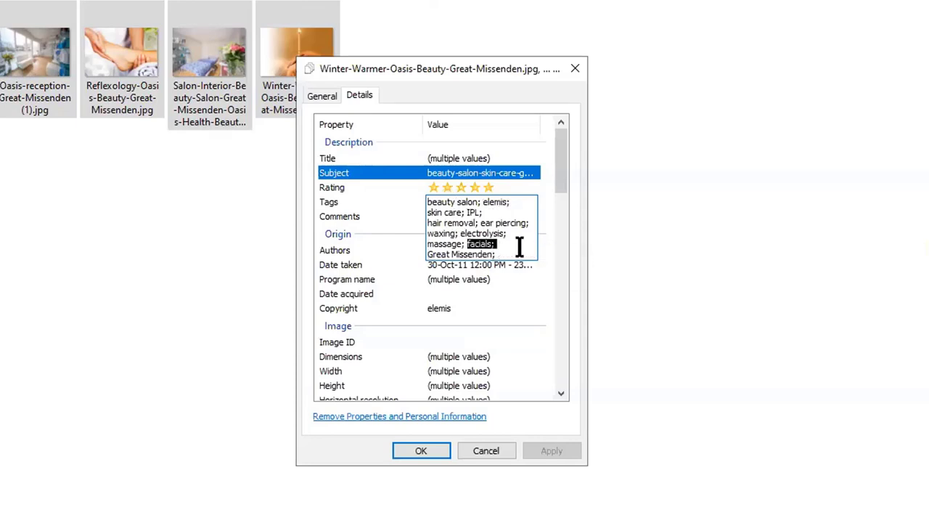
Examine the images' comments, authors, GPS coordinates and remaining metadata, and close the properties without saving any changes.
click(392, 216)
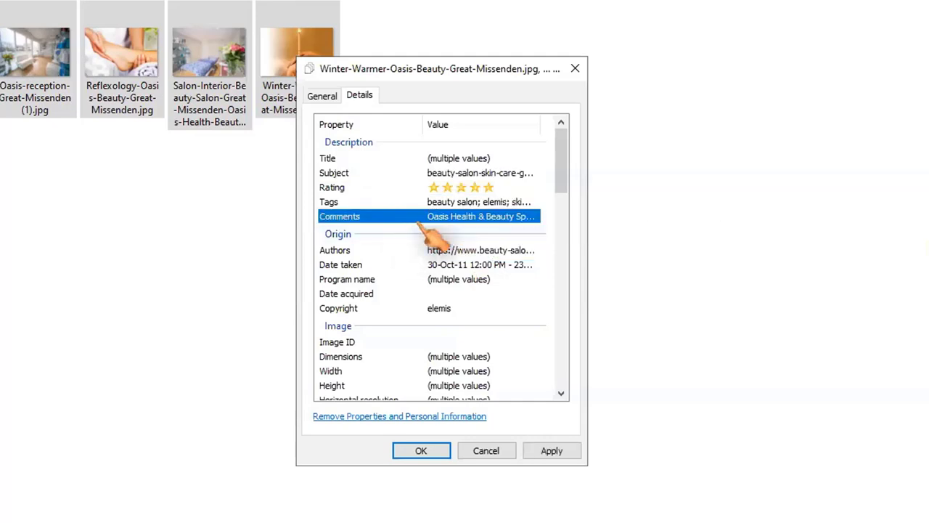
click(491, 220)
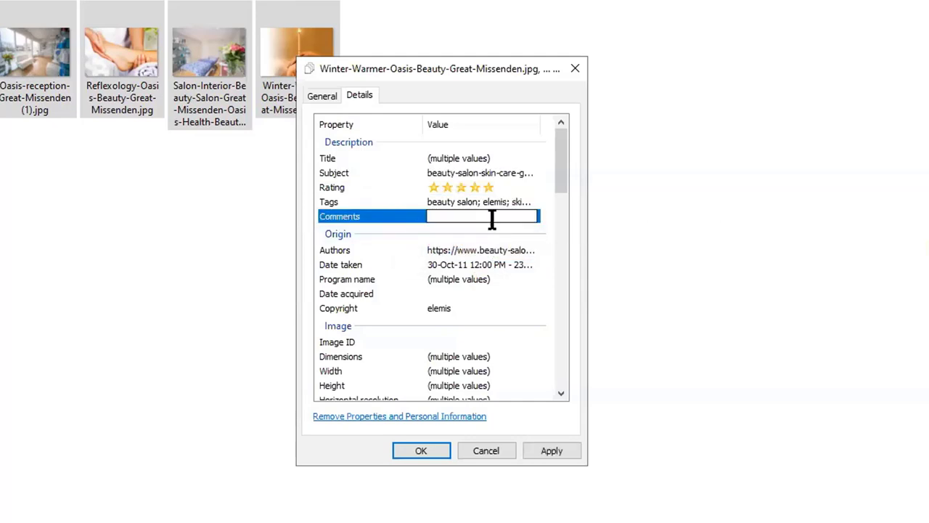
click(407, 243)
click(451, 250)
text(https://www.beauty-salon-great-missenden.com/)
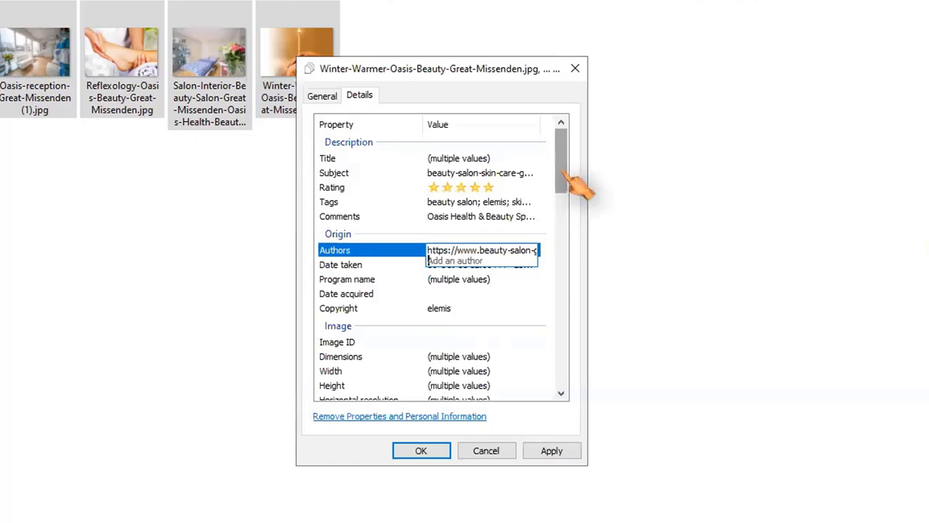
drag(570, 178, 569, 349)
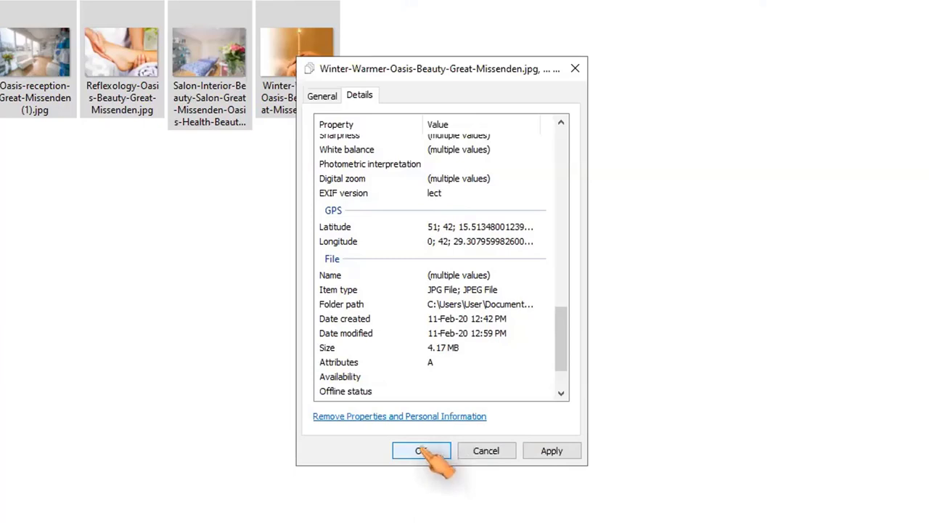
click(496, 451)
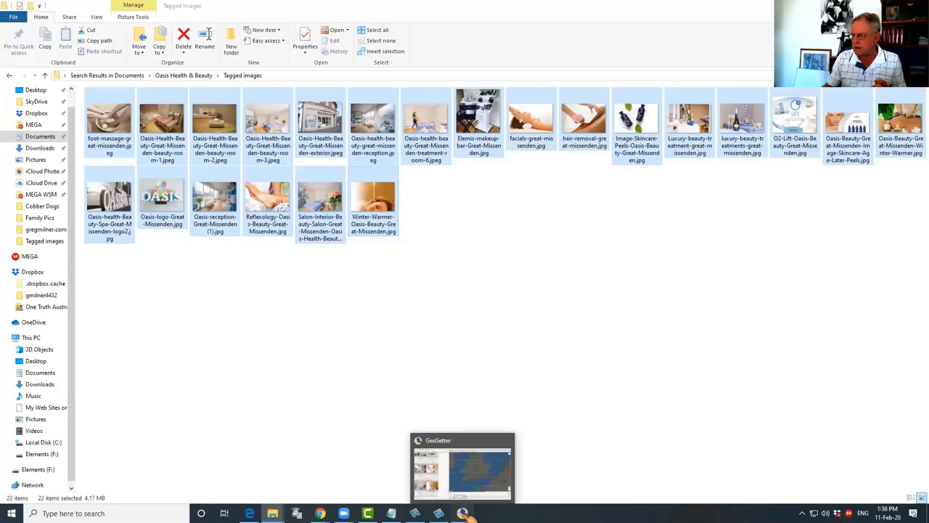
Switch to GeoSetter, look through the geotagged images and show the location of facials-great-missenden.jpg on the map.
click(462, 512)
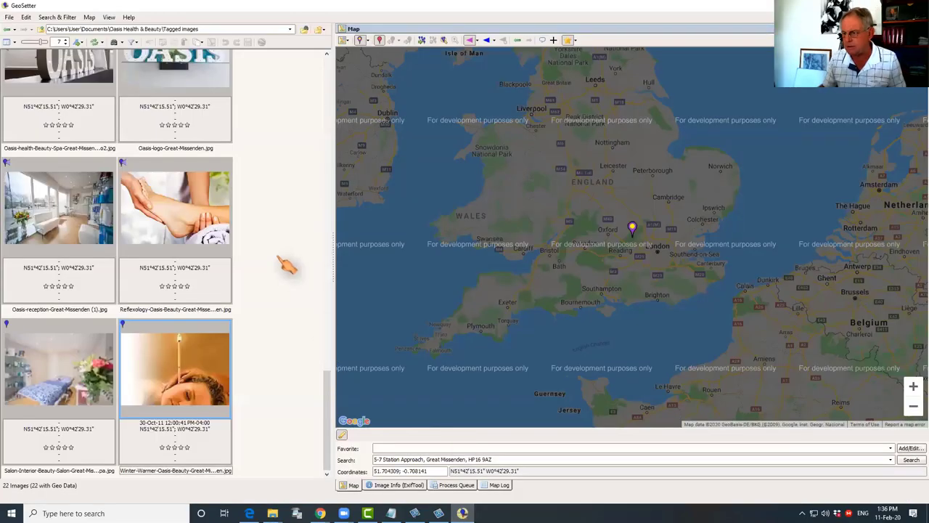
scroll(296, 249, up, 10)
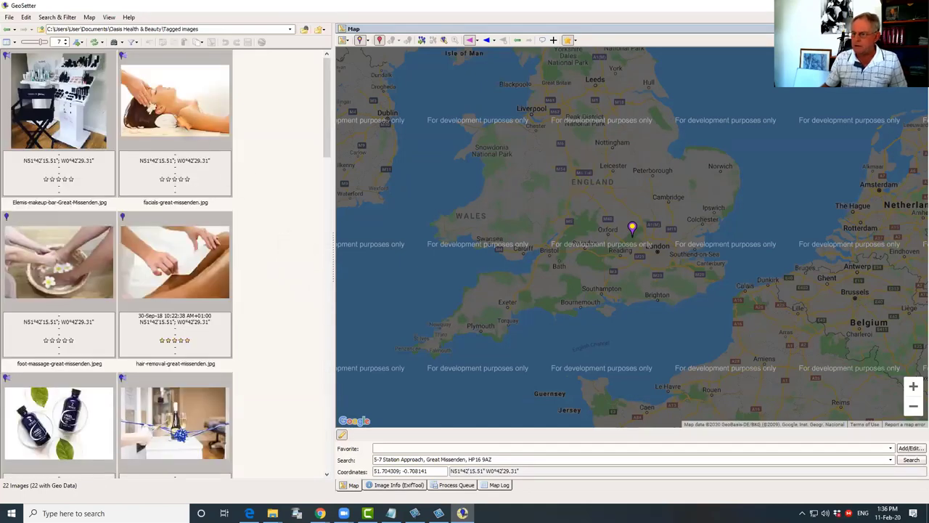
click(175, 116)
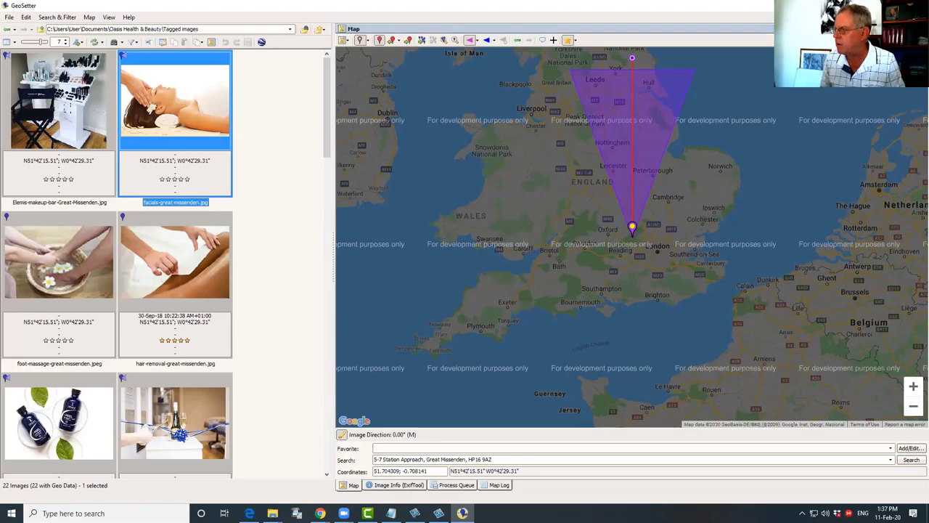
Switch to the browser's Google results for "beauty salon great missenden" and show the image results for that search.
key(alt+Tab)
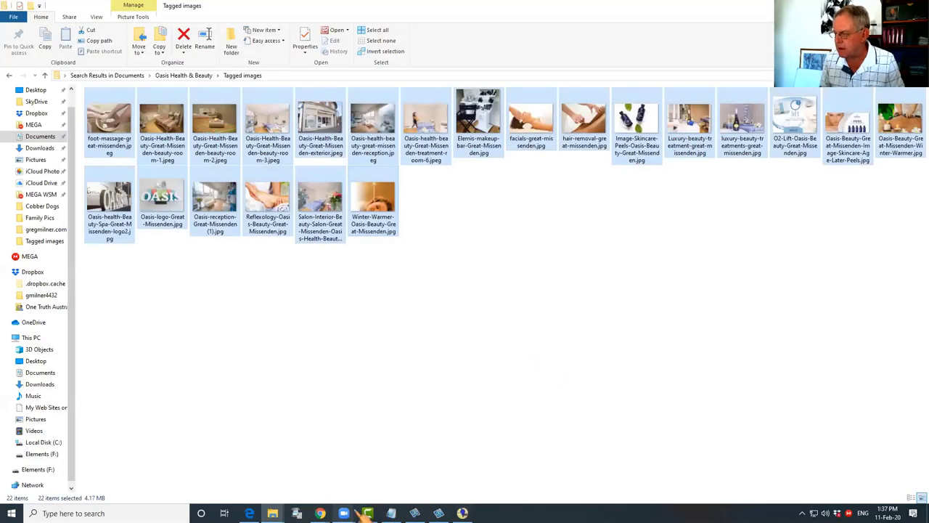
mouse_move(320, 512)
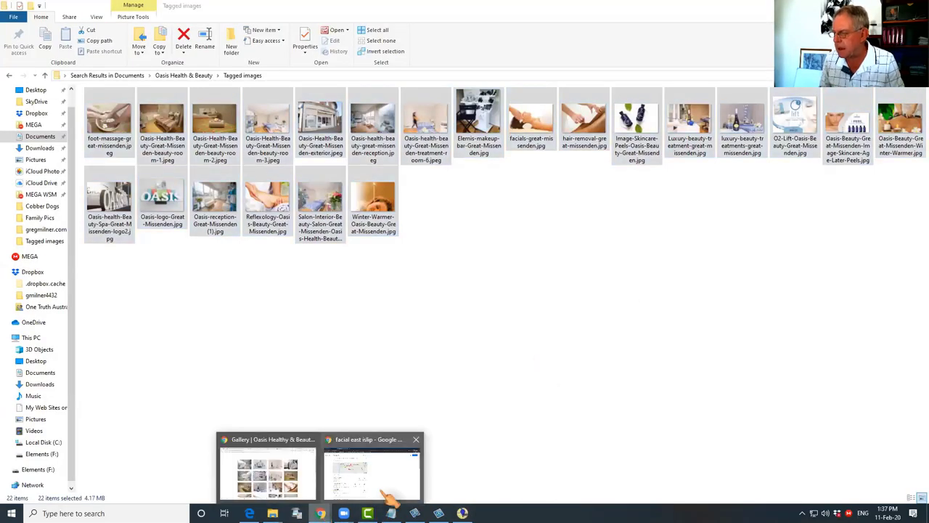
click(305, 479)
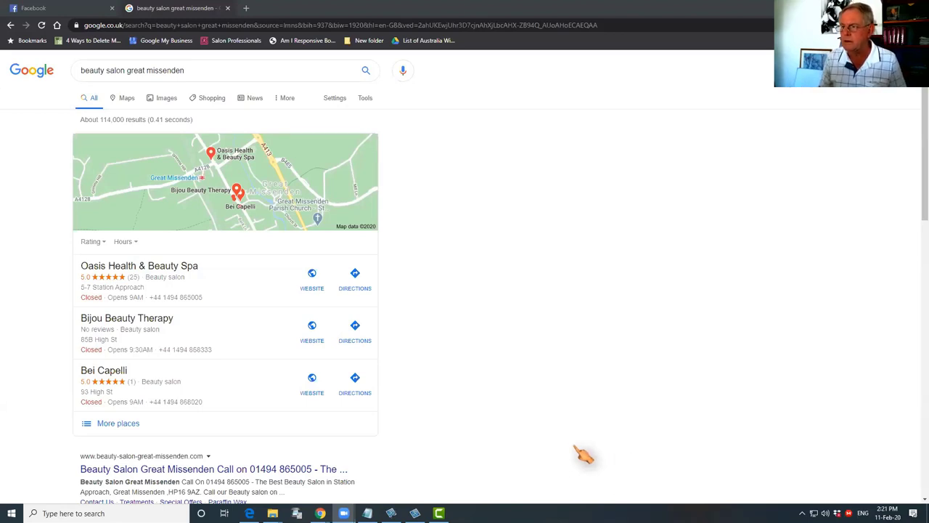
click(197, 75)
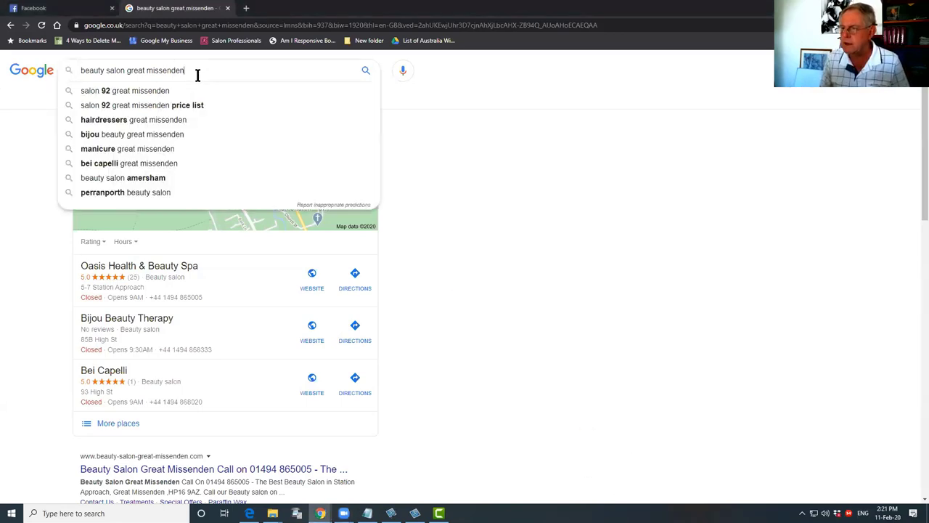
click(518, 253)
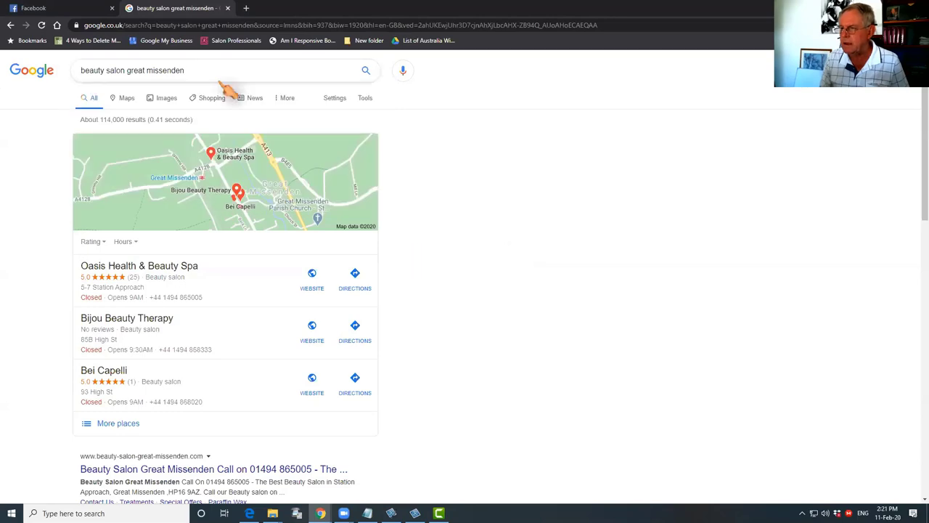
click(166, 99)
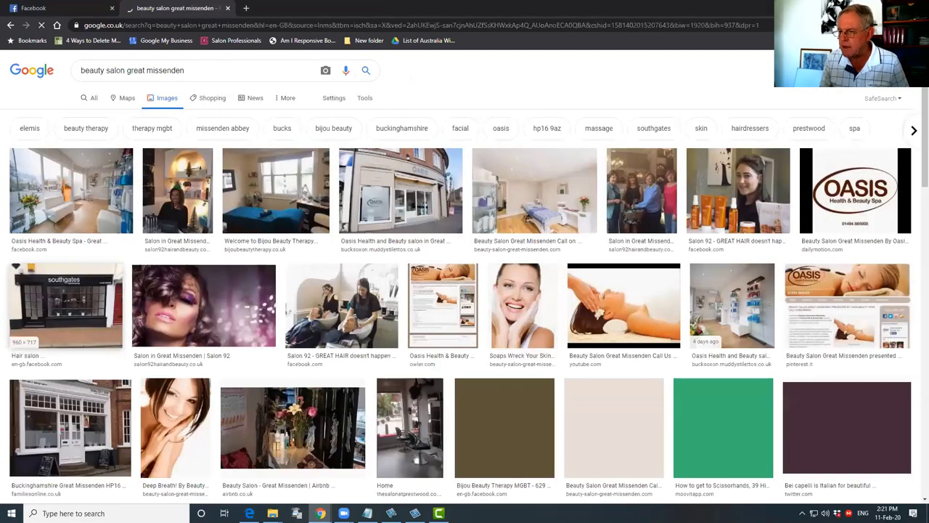
Preview the Oasis reception, shopfront, logo, treatment room and facial massage pictures among the image results.
click(63, 190)
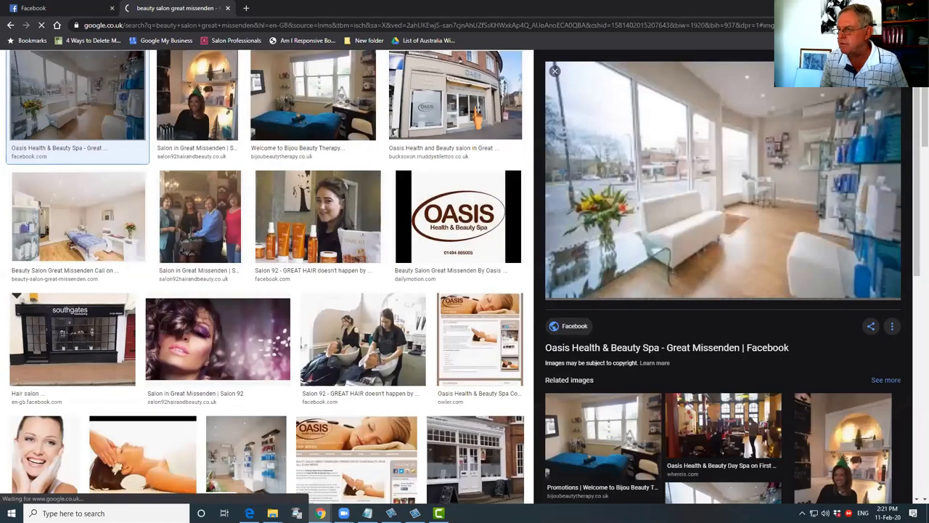
click(455, 98)
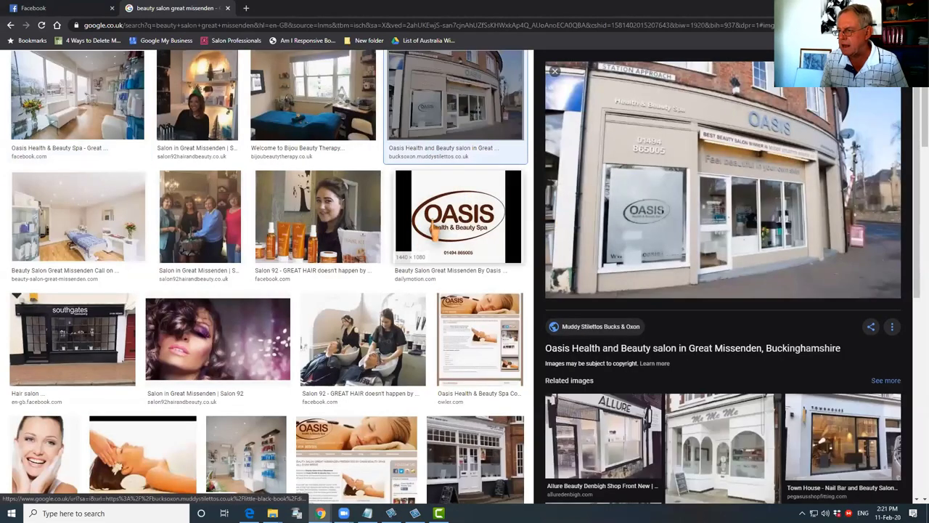
click(458, 216)
click(77, 216)
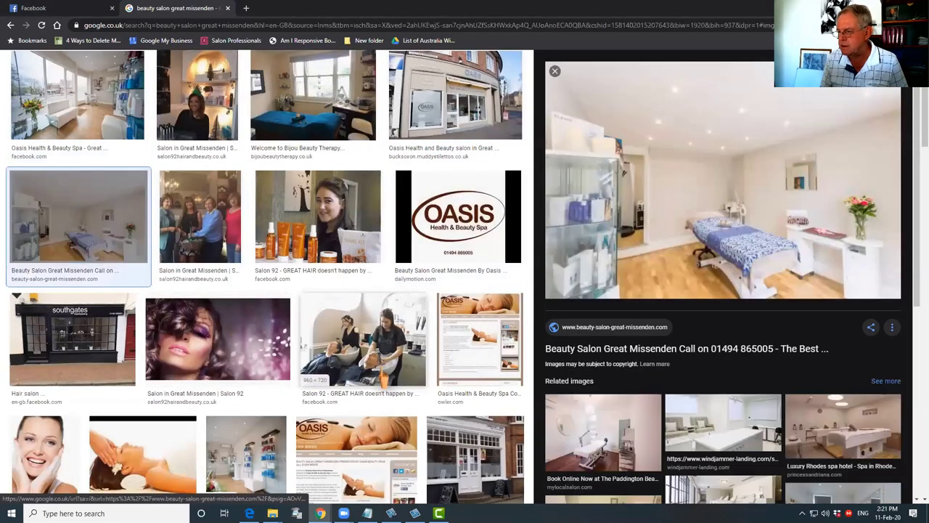
click(142, 454)
scroll(326, 436, down, 1)
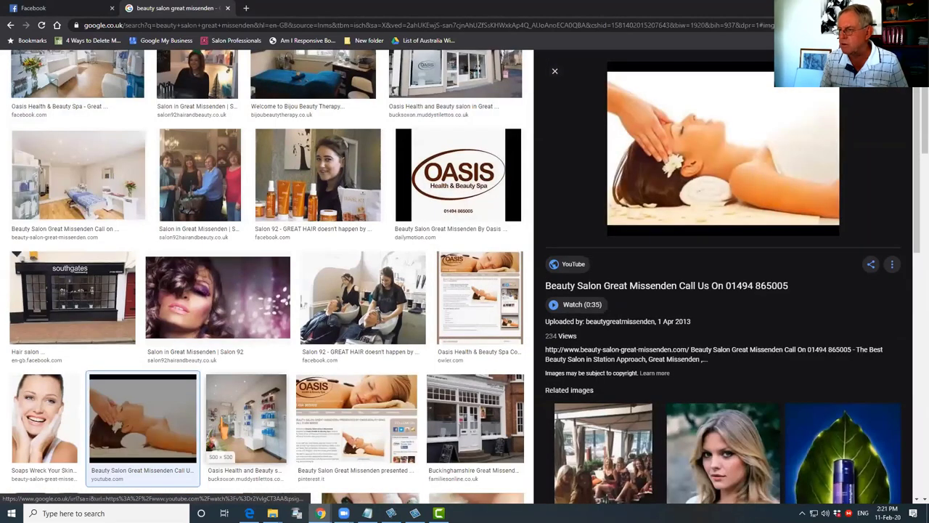
scroll(326, 435, up, 3)
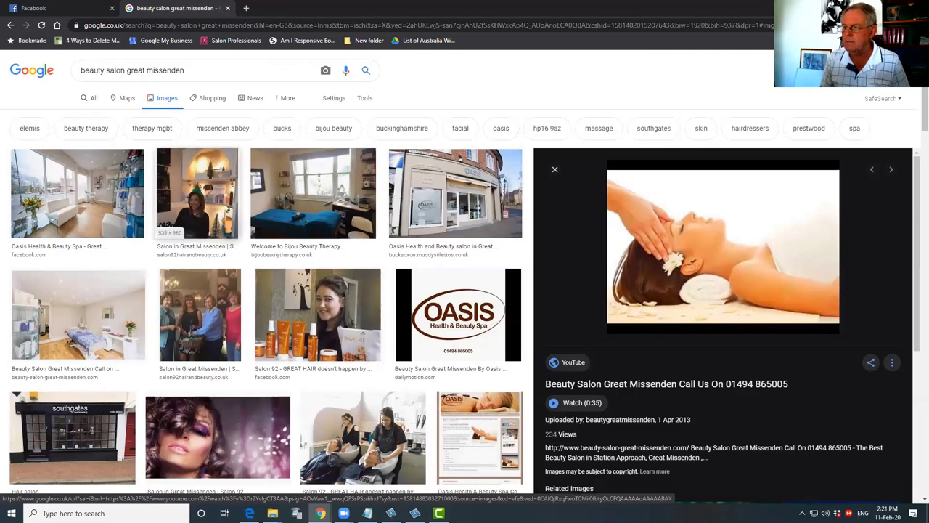
Return to all web results for the search and look over the Oasis Health & Beauty Spa local listing.
click(93, 102)
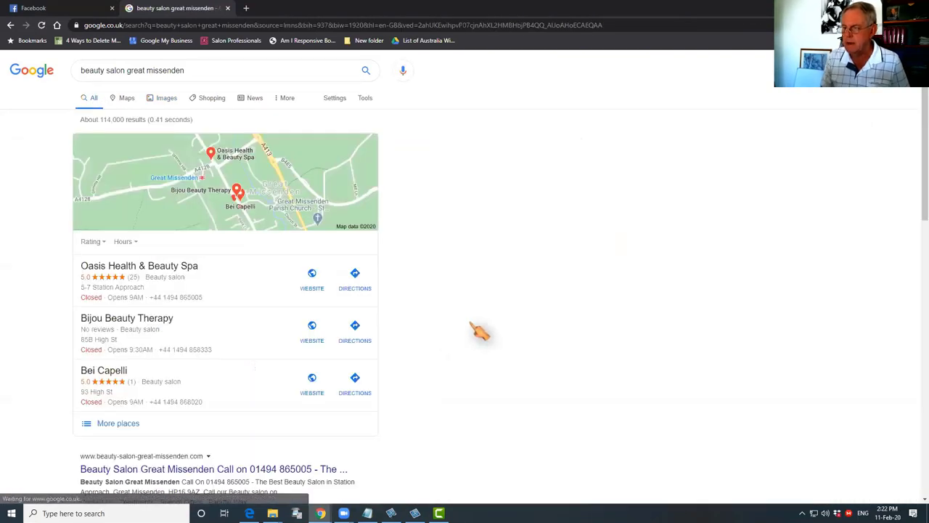
scroll(479, 330, down, 2)
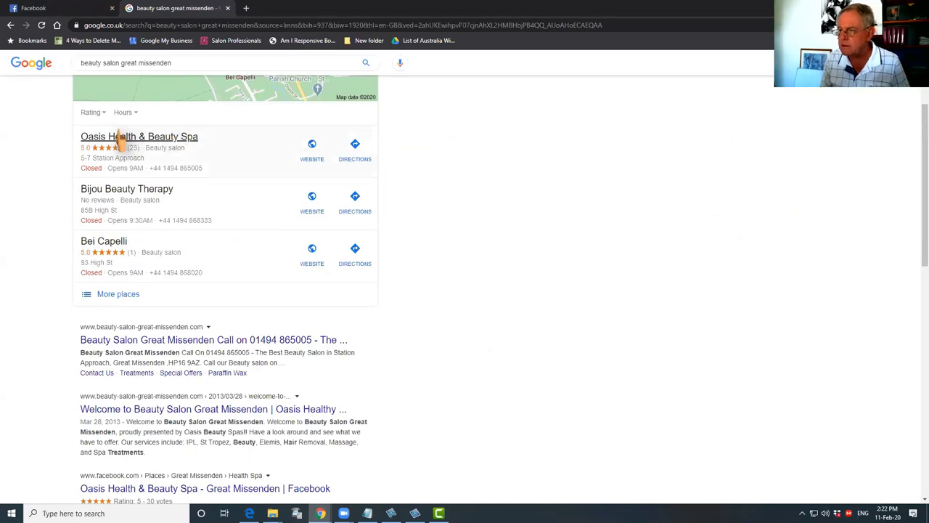